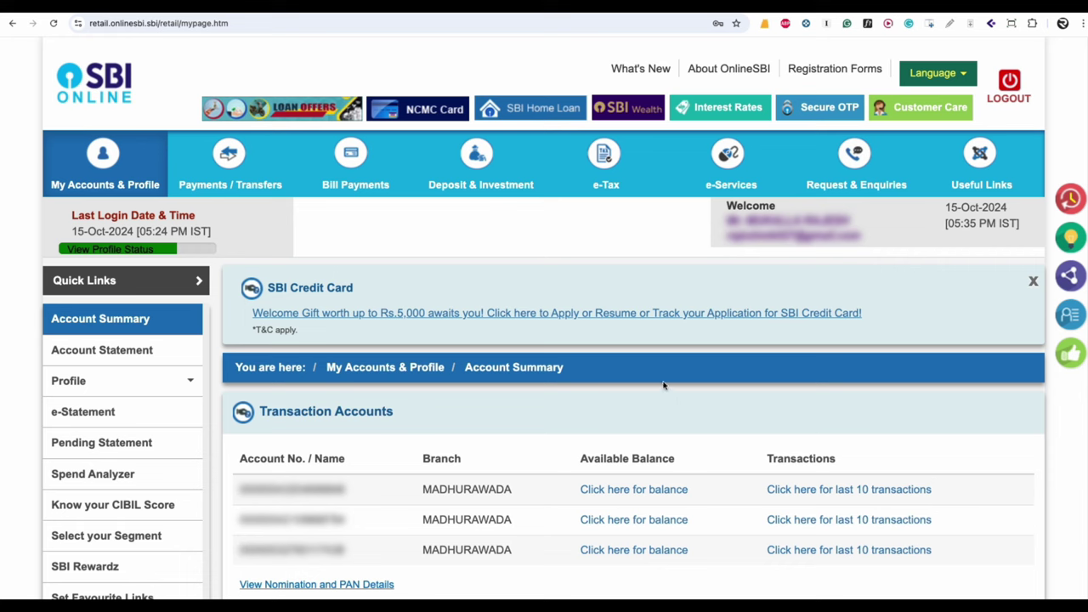
Step: Go to the Deposit page from the Deposit & Investment menu
mouse_move(361, 170)
mouse_move(481, 175)
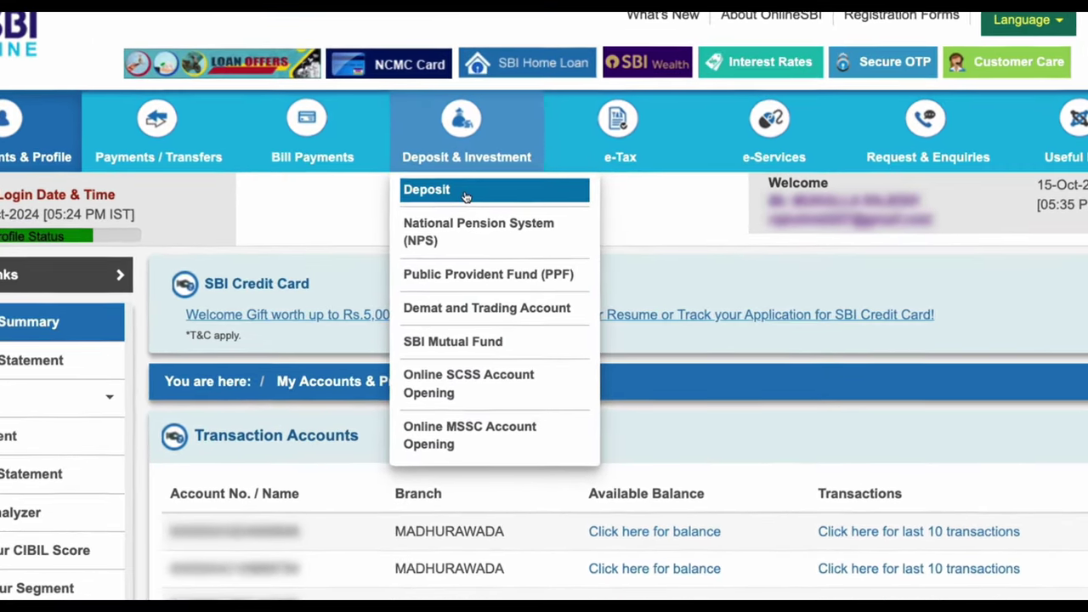
left_click(459, 183)
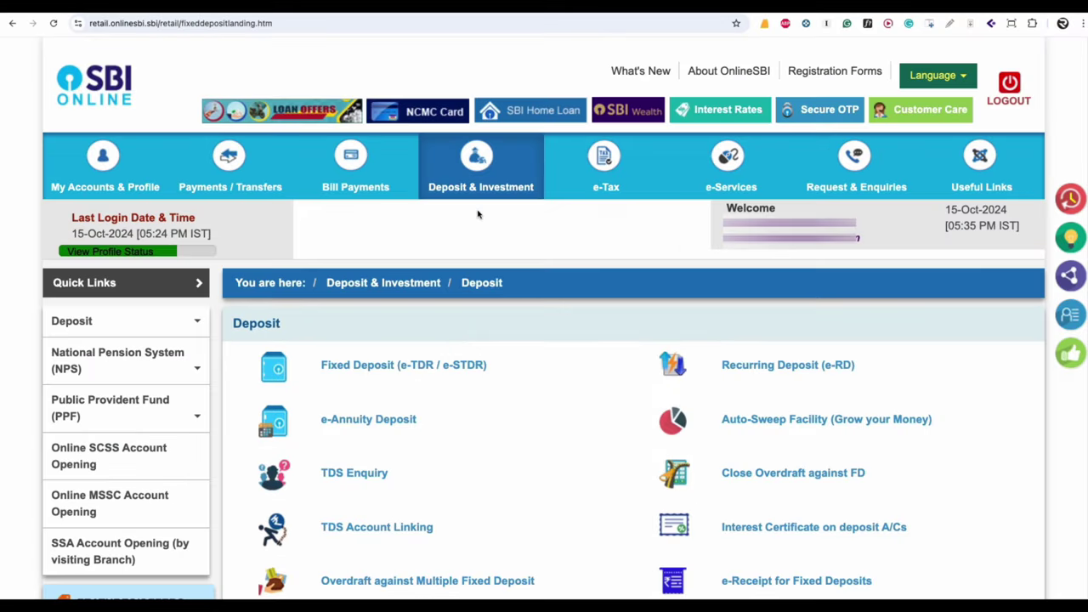
Step: Choose Fixed Deposit (e-TDR / e-STDR) where PAN is updated with Bank, and proceed
left_click(463, 370)
left_click(251, 385)
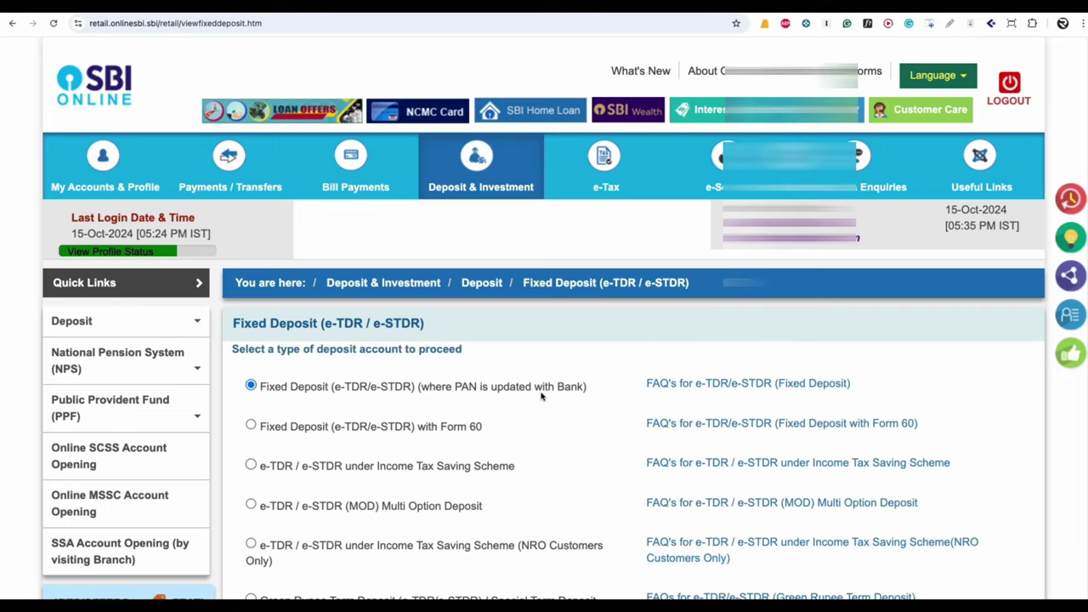
scroll(560, 387, "down", 3)
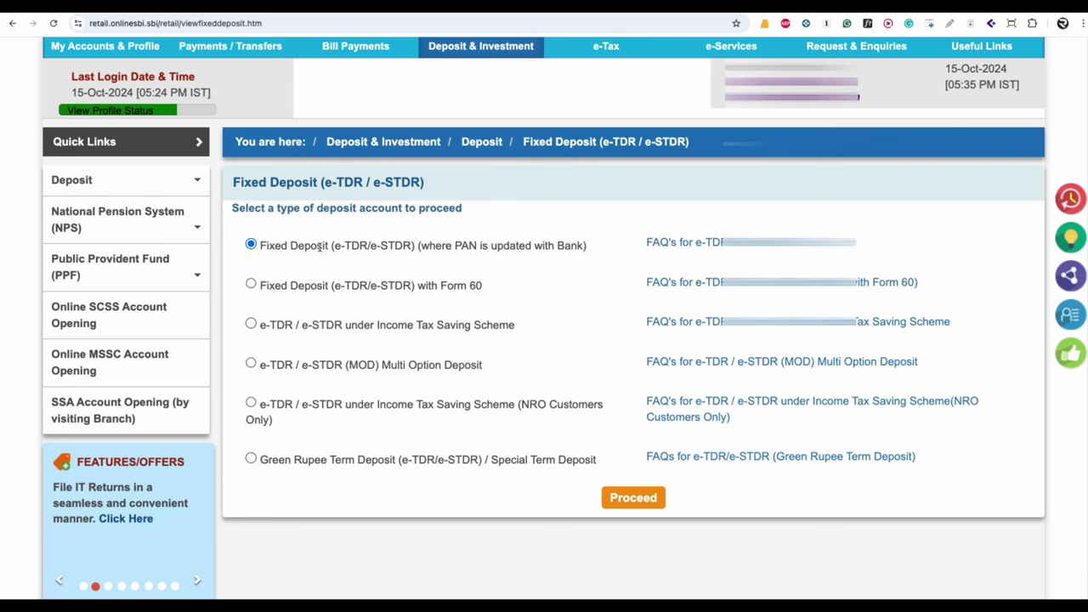
left_click(633, 498)
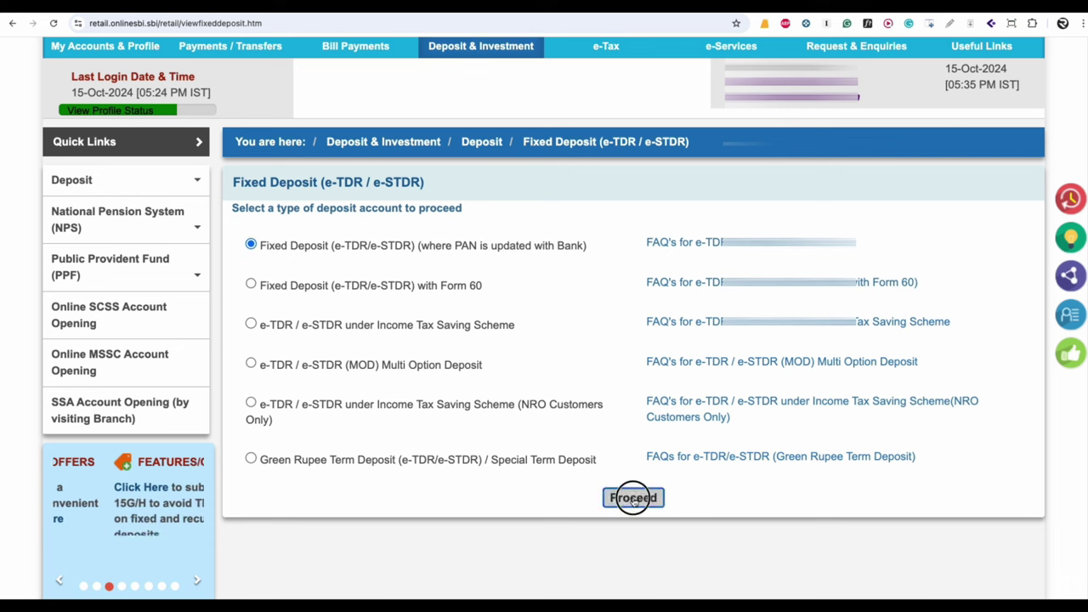
scroll(457, 454, "down", 1)
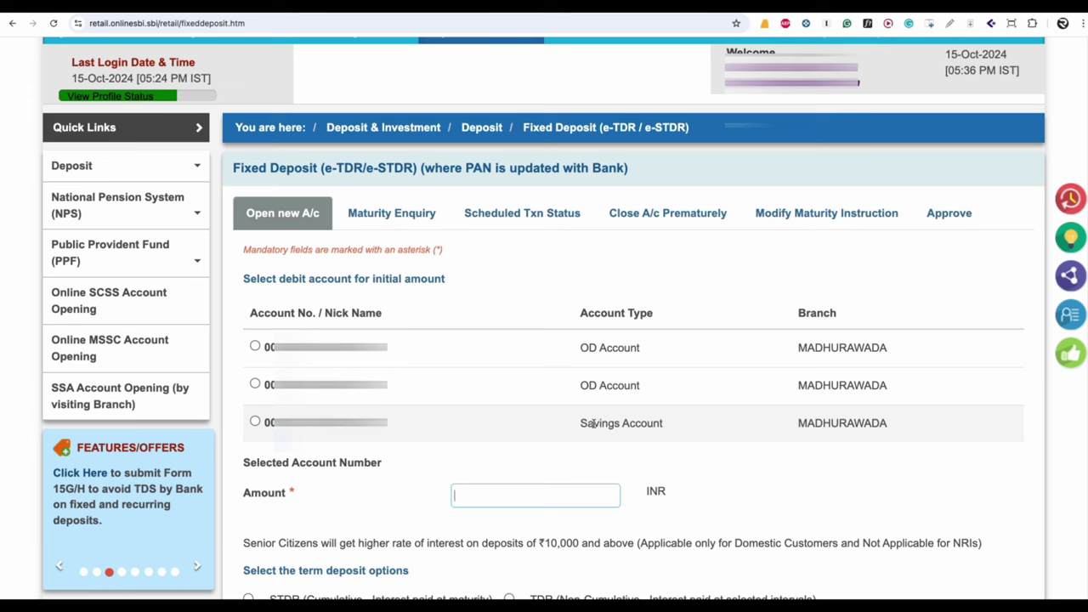
Step: Debit the deposit from the Savings Account and enter an amount of 100000
left_click(255, 422)
scroll(414, 251, "down", 2)
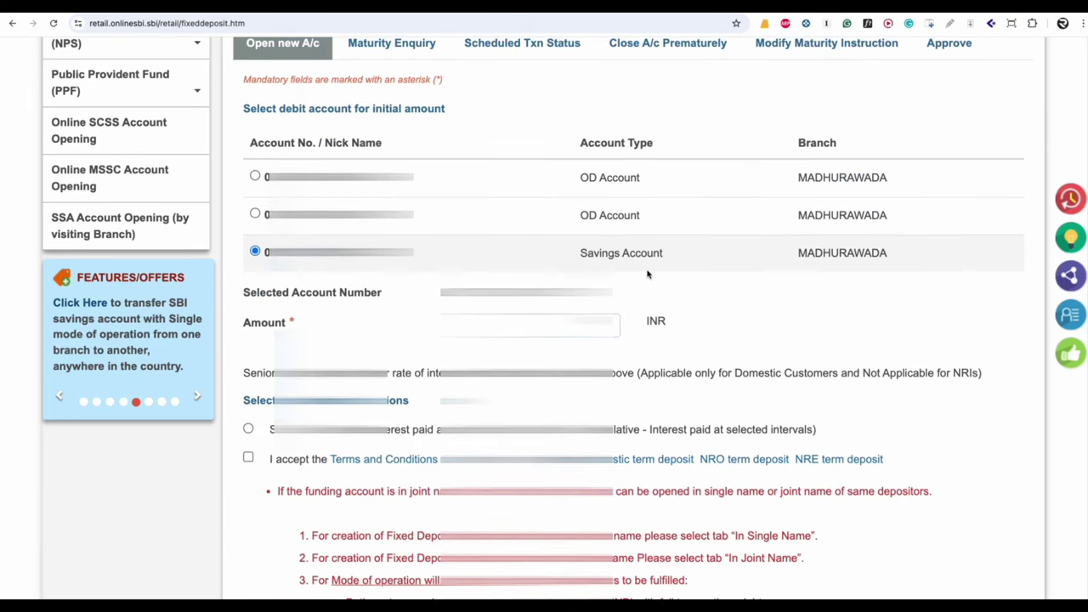
left_click(544, 323)
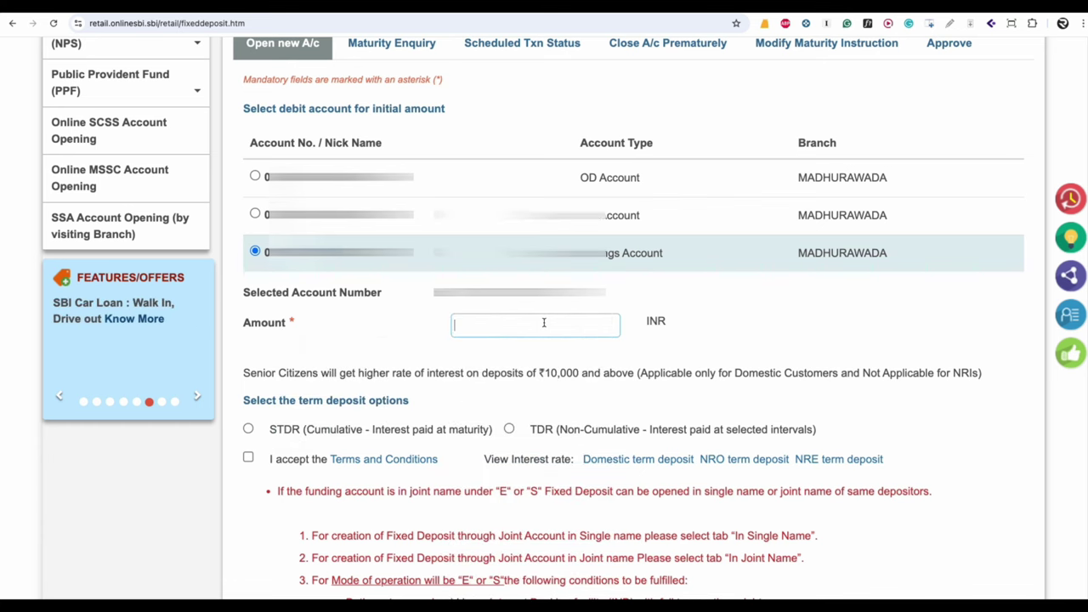
type("100000")
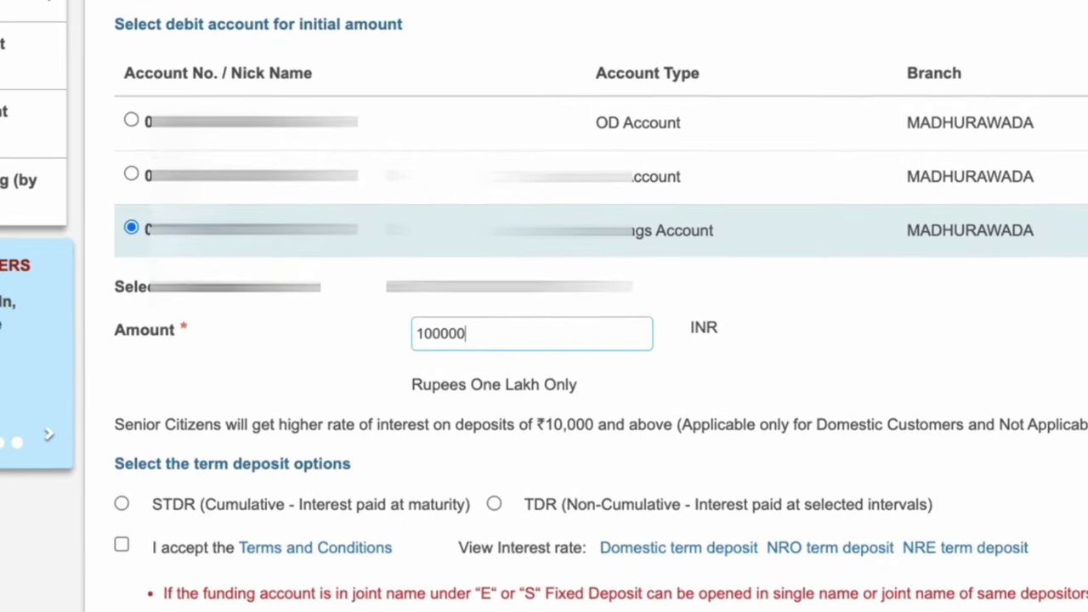
scroll(338, 366, "down", 1)
scroll(338, 366, "up", 1)
scroll(338, 366, "down", 5)
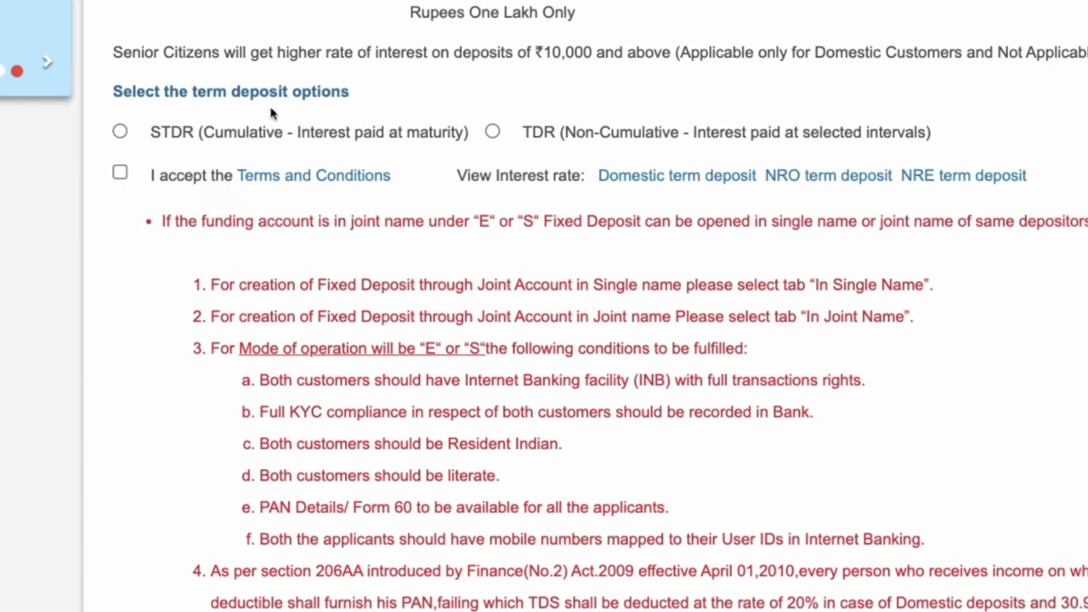
Step: Set the deposit type to STDR (Cumulative) rather than TDR
left_click(120, 133)
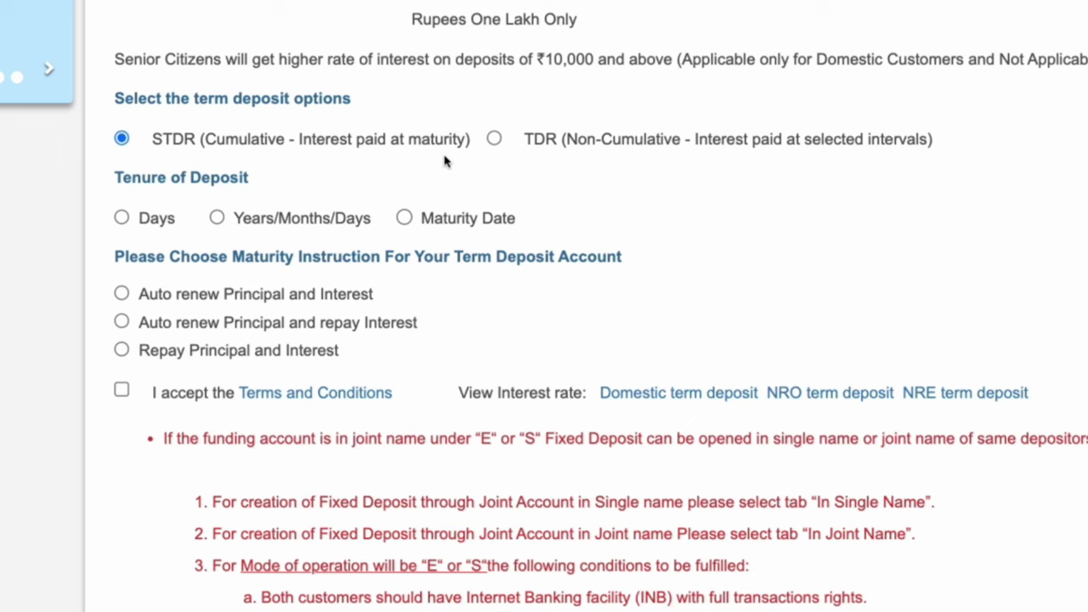
left_click(494, 139)
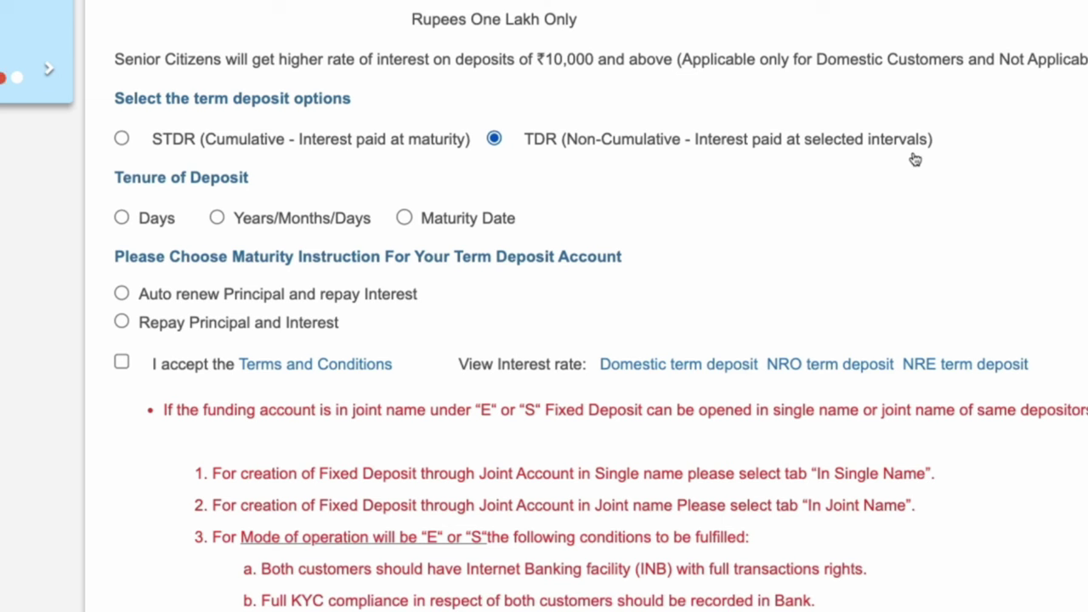
left_click(121, 140)
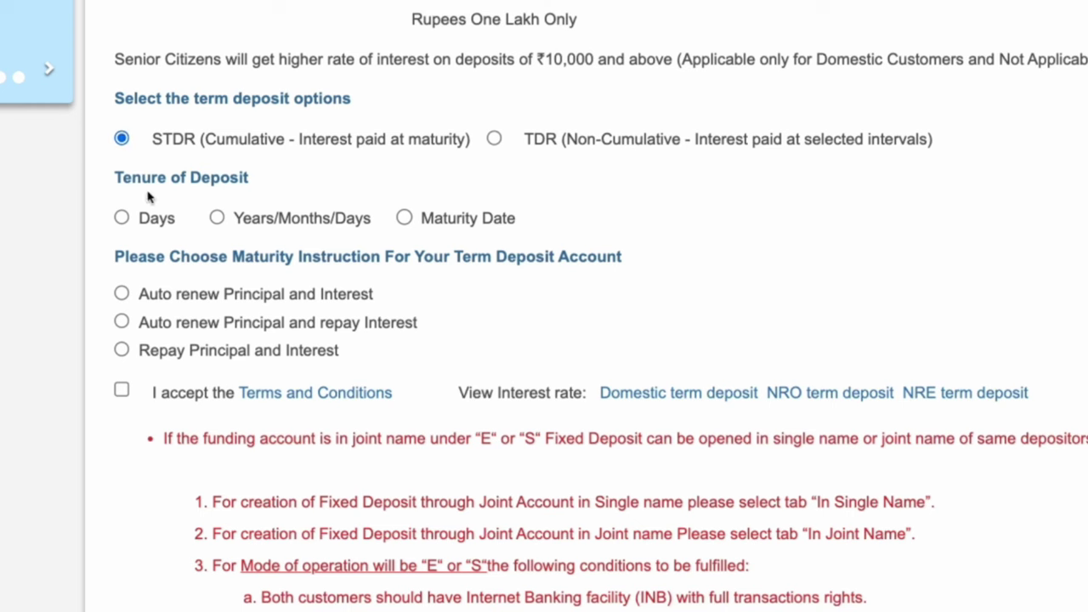
Step: Set the tenure in Years/Months/Days to 10 years, 0 months, 0 days
left_click(217, 219)
left_click(365, 265)
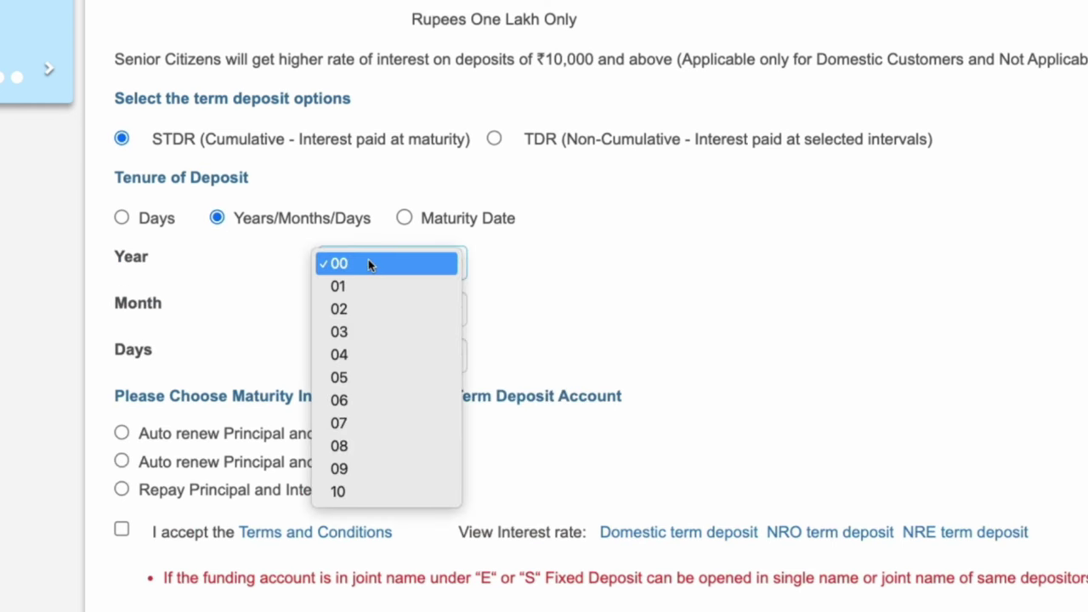
left_click(387, 493)
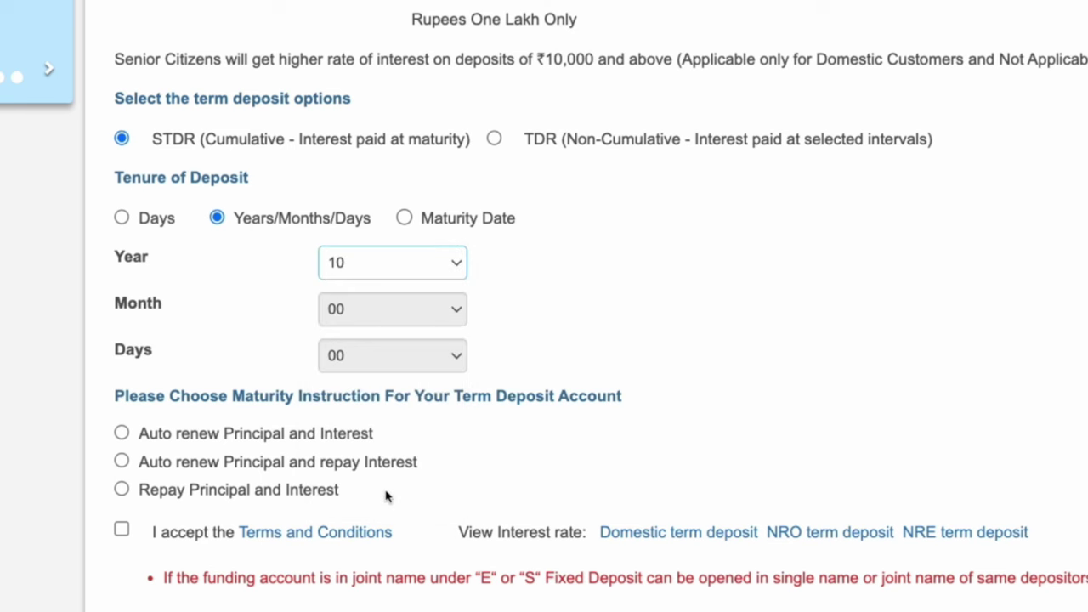
left_click(416, 255)
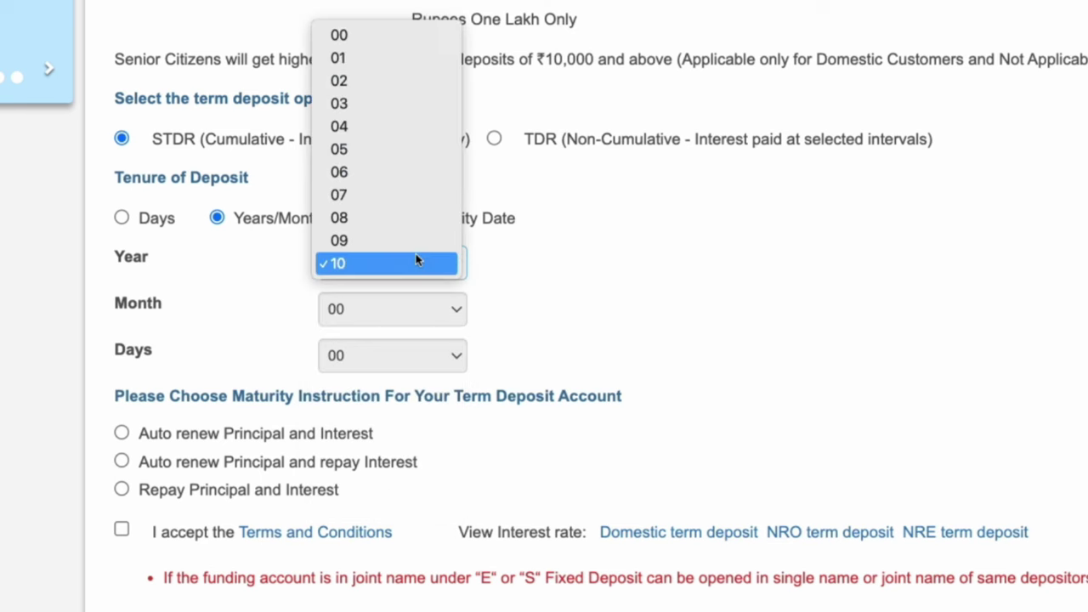
left_click(605, 233)
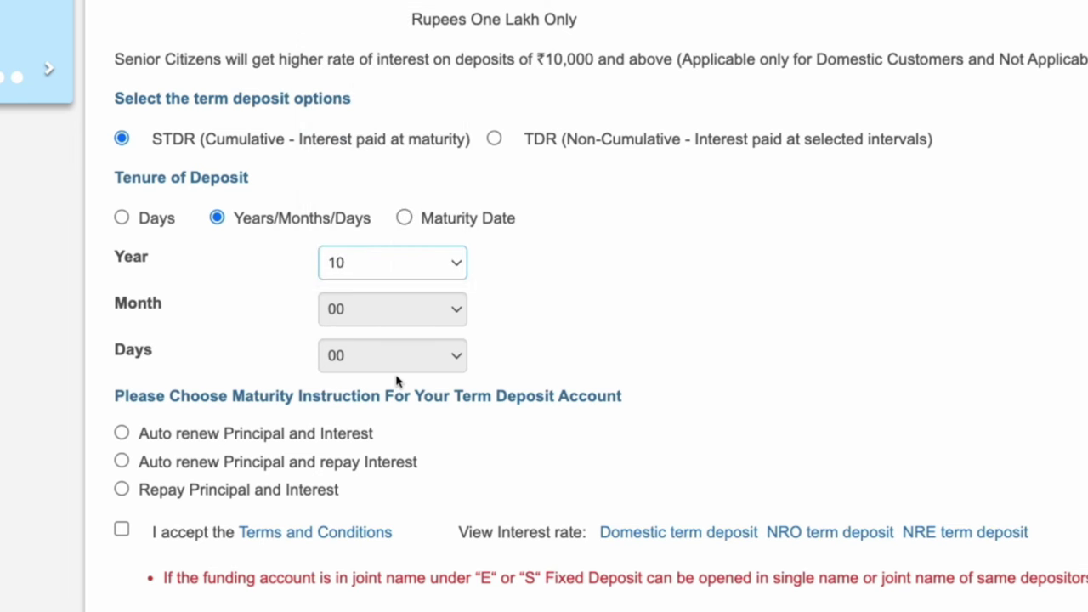
Step: Choose Repay Principal and Interest at maturity and accept the Terms and Conditions
scroll(403, 445, "down", 2)
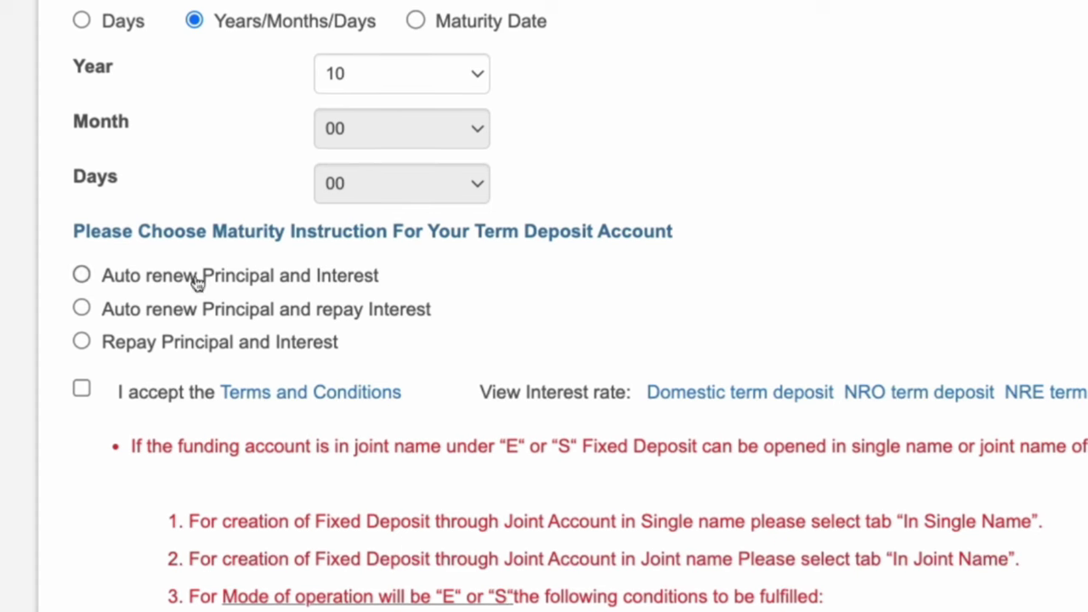
left_click(82, 342)
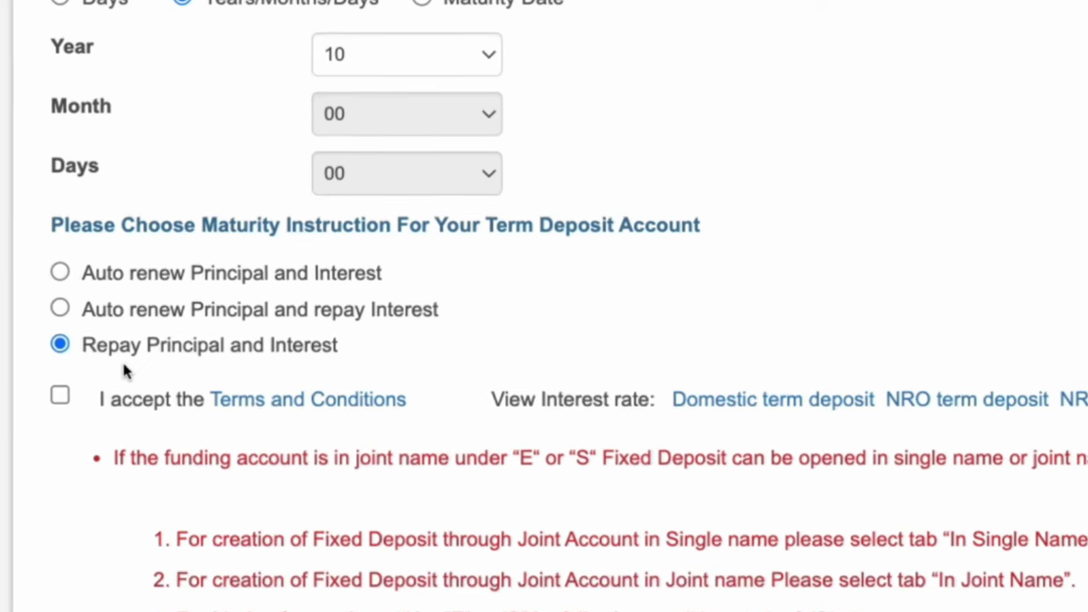
left_click(60, 396)
scroll(498, 558, "down", 10)
Step: Submit the form and review the 6.5% rate and 190556.000 maturity on 15/10/2034
left_click(722, 370)
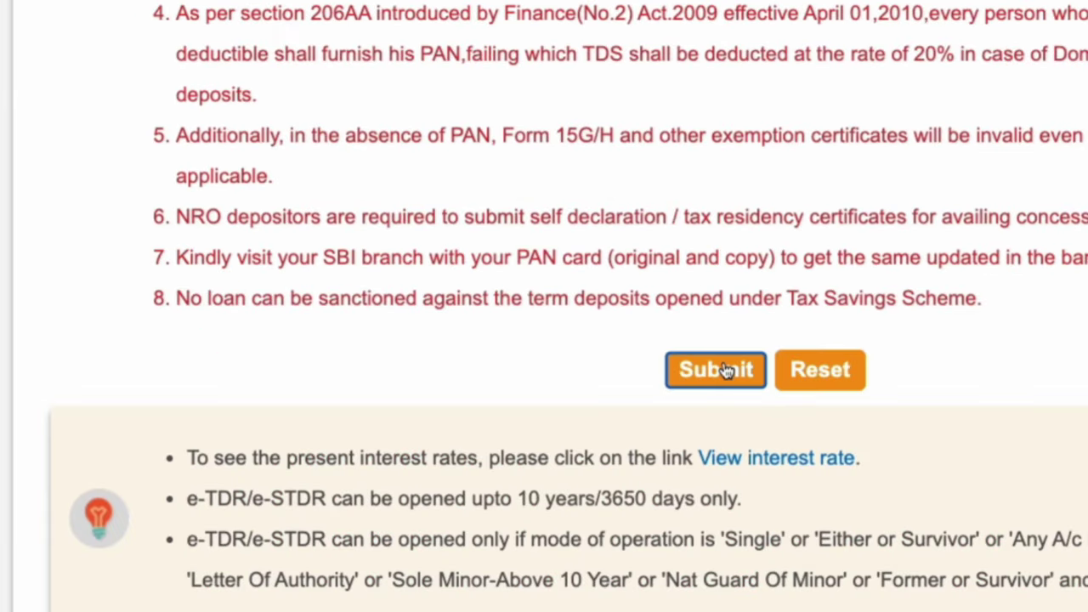
scroll(697, 504, "down", 5)
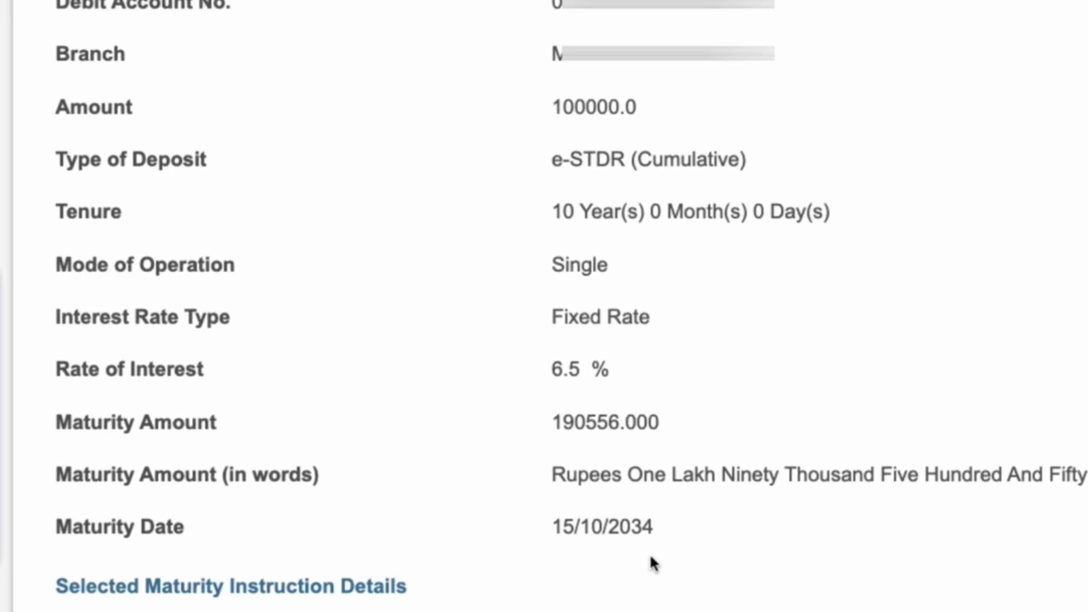
scroll(602, 191, "down", 4)
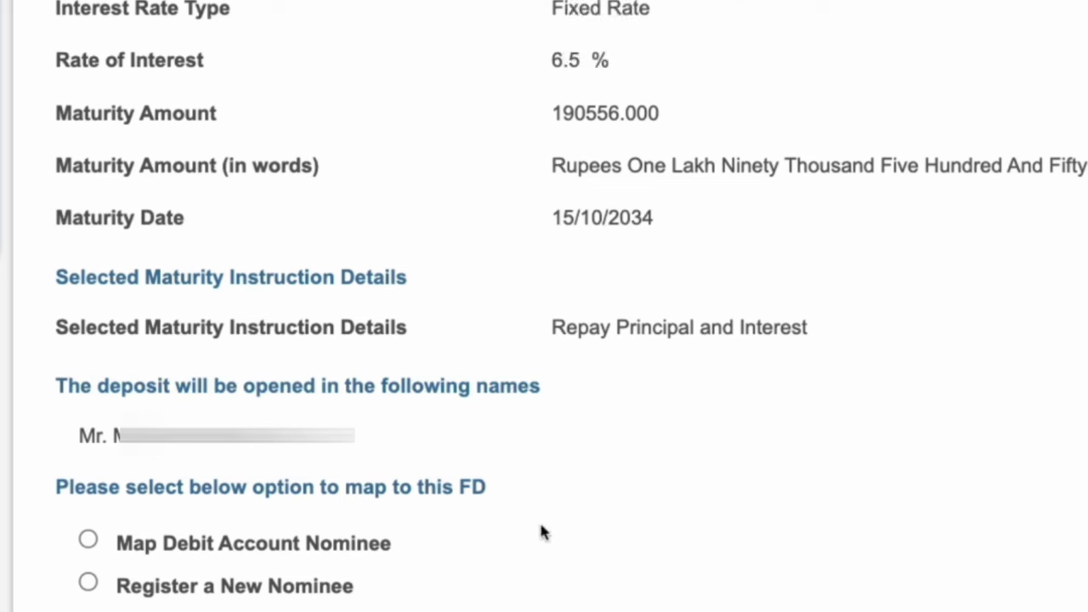
Step: Try the nominee options and settle on Map Debit Account Nominee
left_click(88, 542)
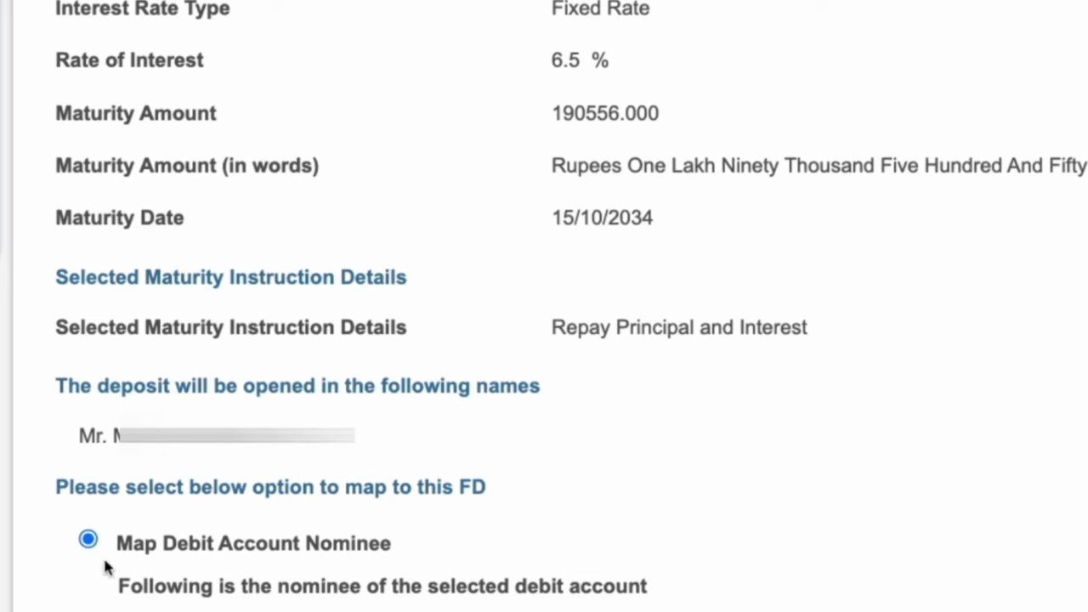
scroll(412, 557, "down", 3)
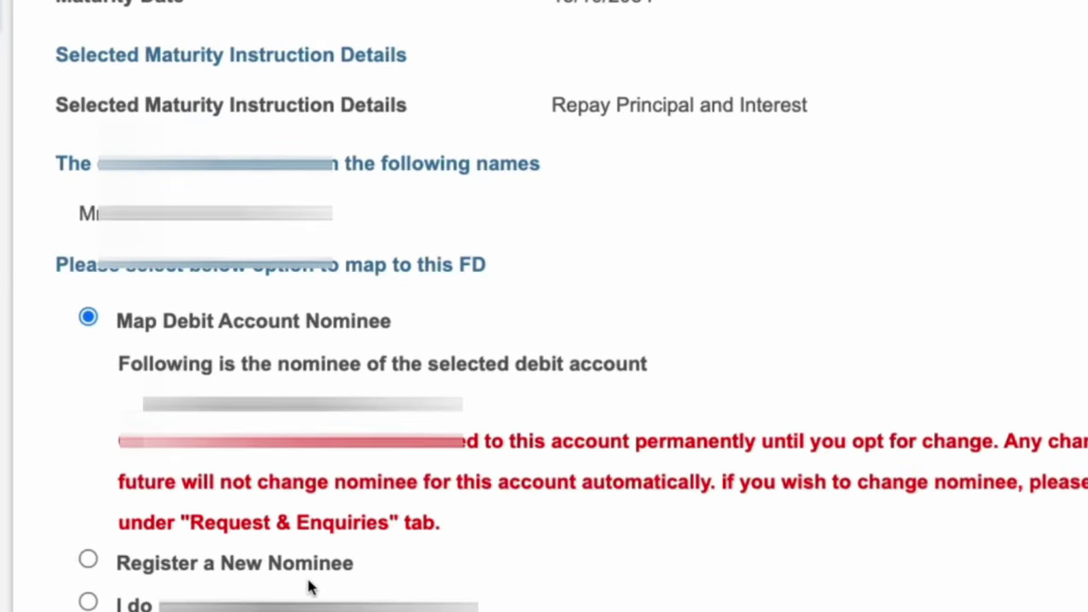
left_click(87, 556)
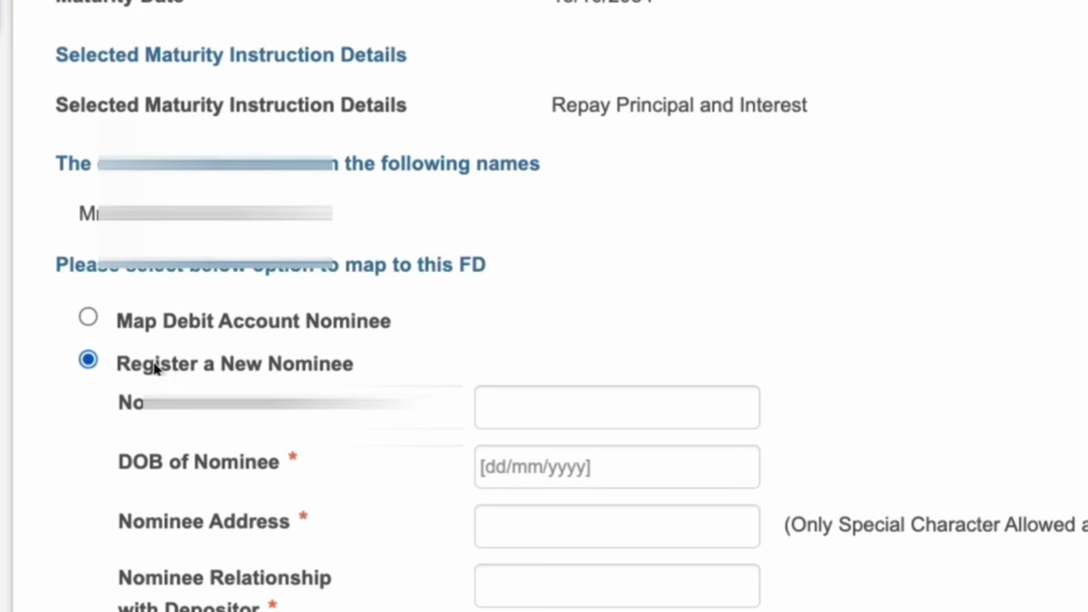
scroll(476, 522, "down", 1)
scroll(502, 502, "up", 2)
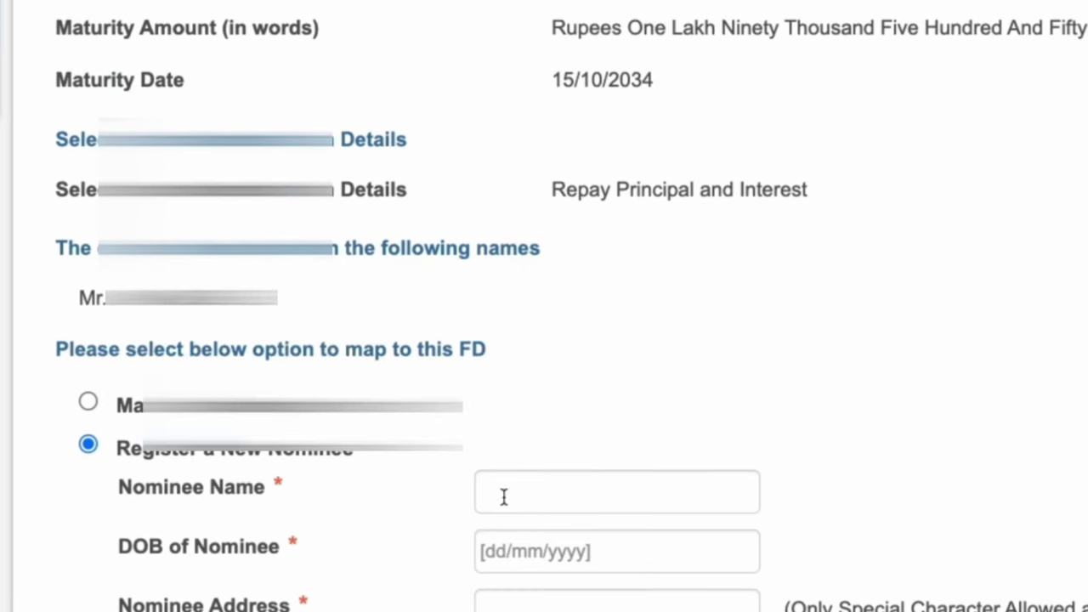
scroll(502, 493, "down", 2)
scroll(383, 493, "down", 1)
scroll(286, 496, "down", 3)
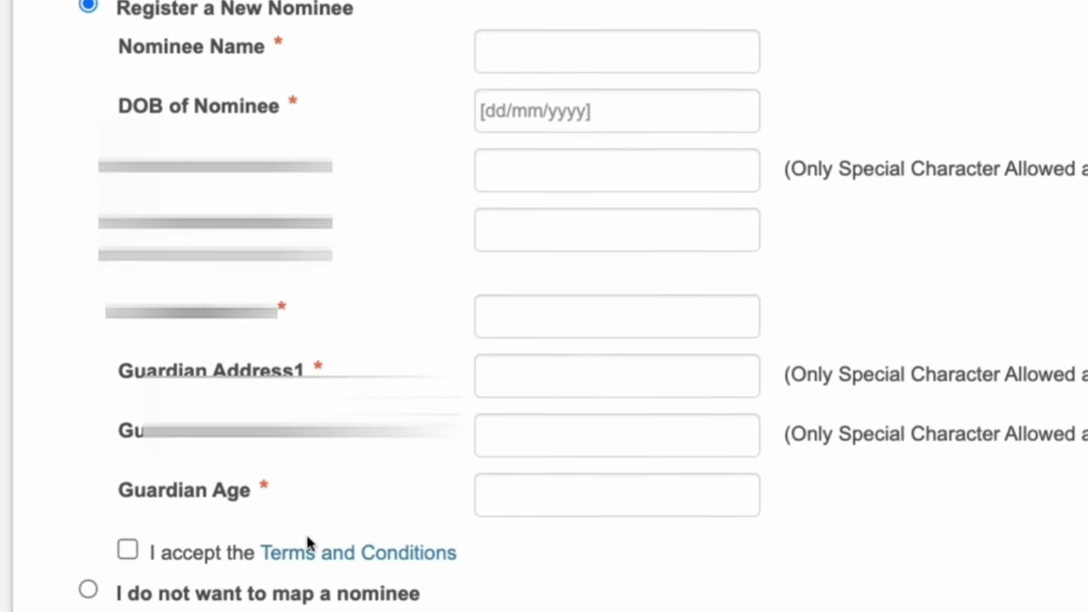
left_click(88, 590)
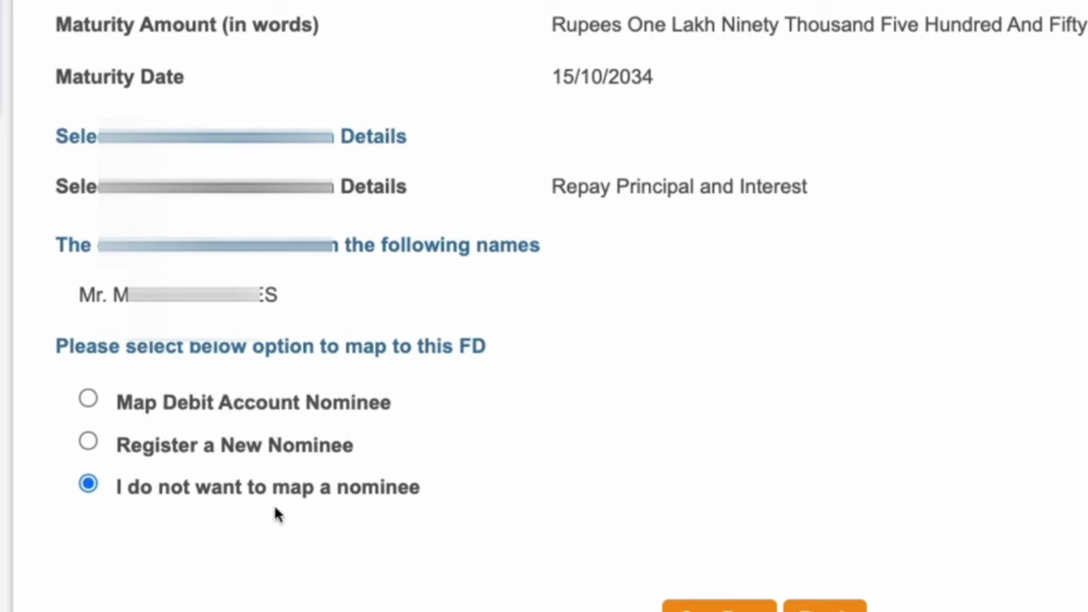
left_click(88, 398)
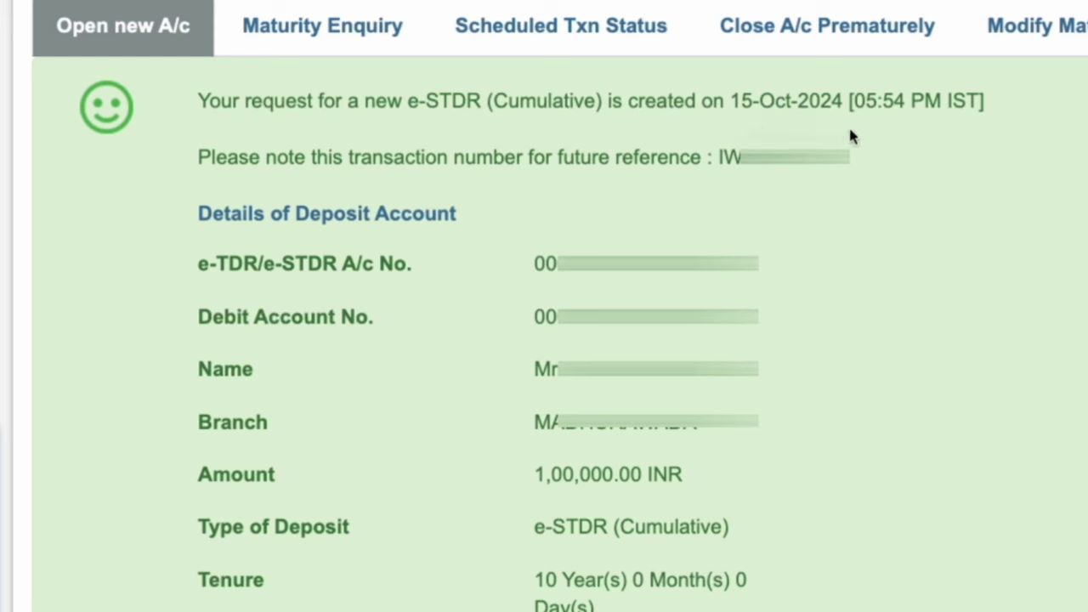
Step: On the success page, select and then deselect the transaction reference number
left_click_drag(720, 158, 849, 161)
left_click(721, 161)
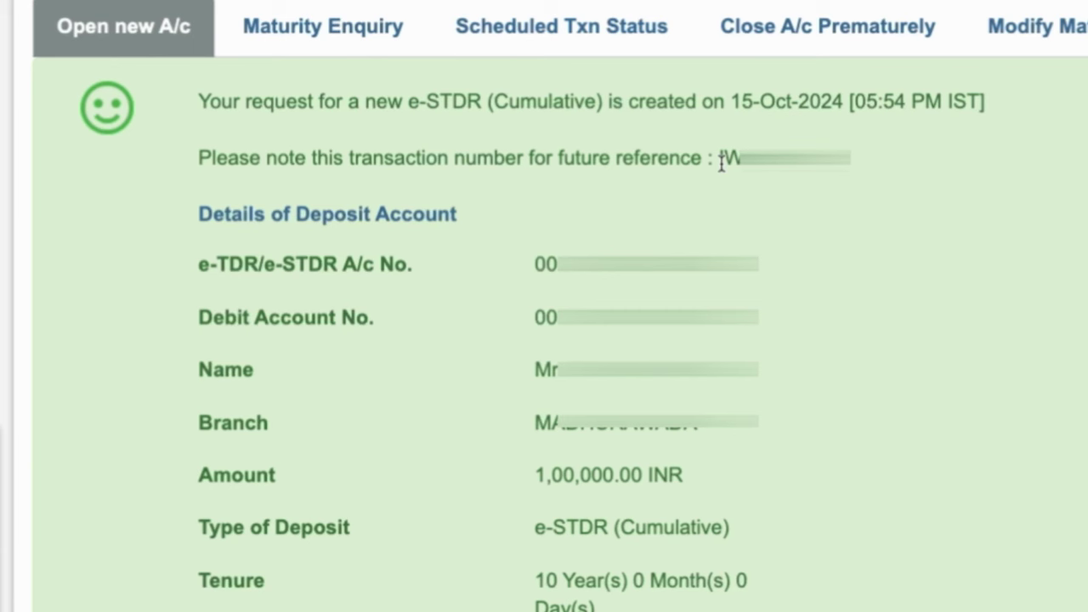